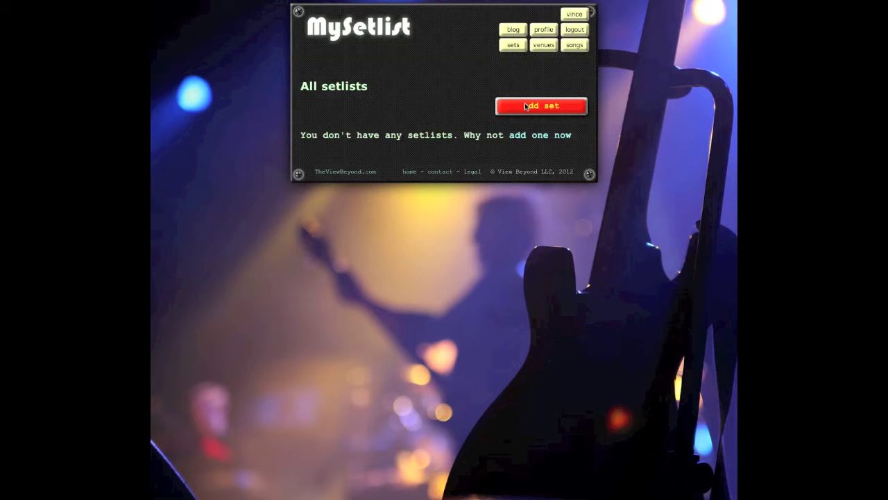
Start creating a new setlist.
{"action": "left_click", "coordinate": [525, 106]}
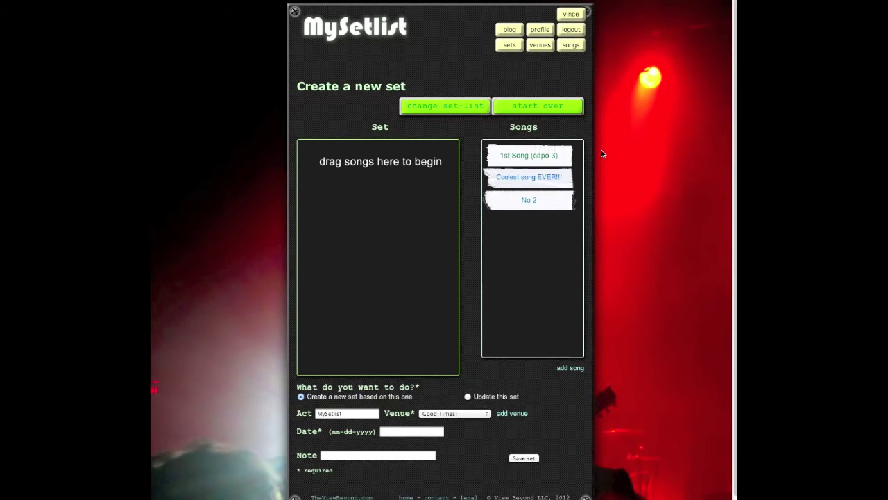
{"action": "scroll", "coordinate": [601, 148], "scroll_direction": "down", "scroll_amount": 1}
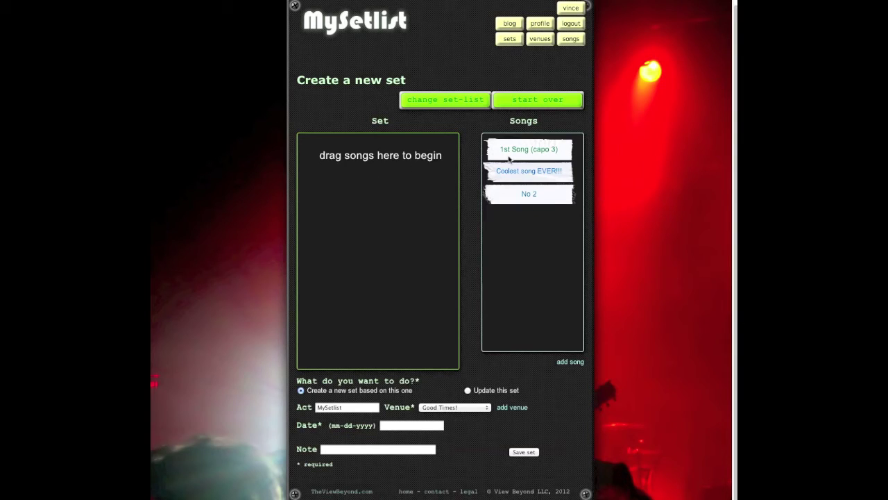
{"action": "left_click_drag", "start_coordinate": [540, 151], "coordinate": [380, 160]}
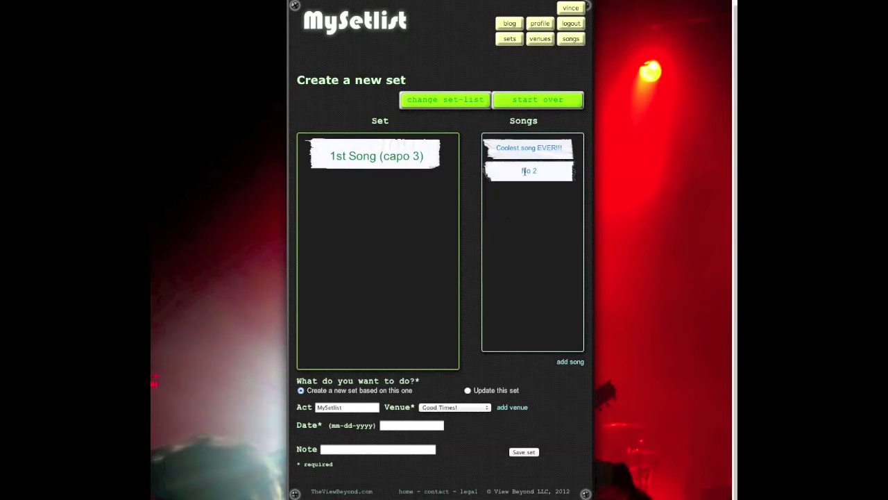
{"action": "left_click_drag", "start_coordinate": [530, 151], "coordinate": [376, 154]}
{"action": "left_click_drag", "start_coordinate": [515, 148], "coordinate": [378, 226]}
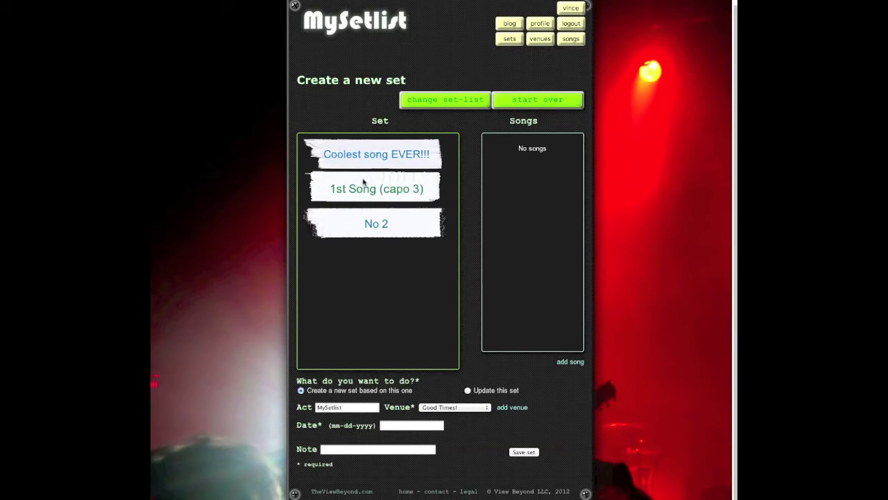
{"action": "left_click", "coordinate": [544, 100]}
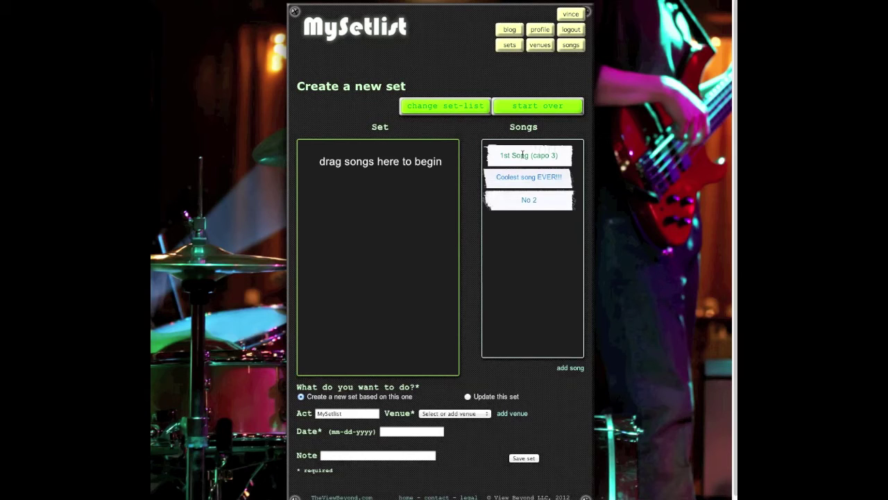
Add all three songs to the set and order them as 1st Song (capo 3), No 2, Coolest song EVER!!!
{"action": "left_click_drag", "start_coordinate": [541, 155], "coordinate": [367, 161]}
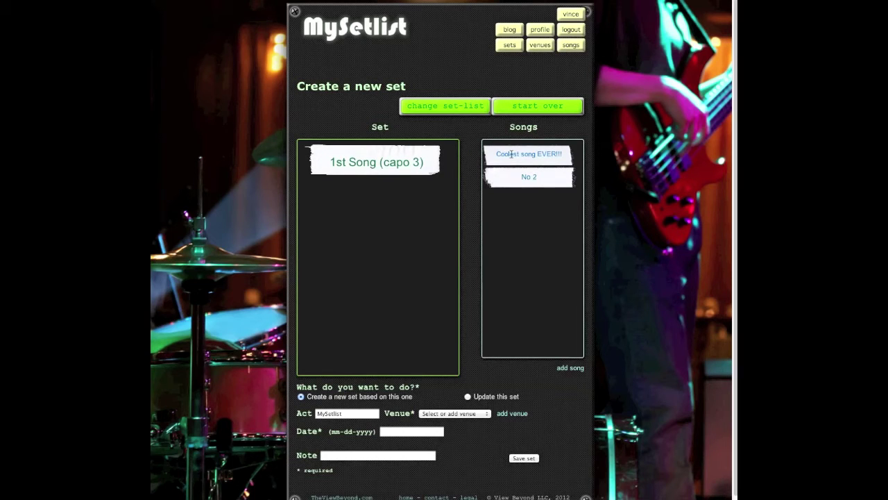
{"action": "left_click_drag", "start_coordinate": [519, 159], "coordinate": [372, 197]}
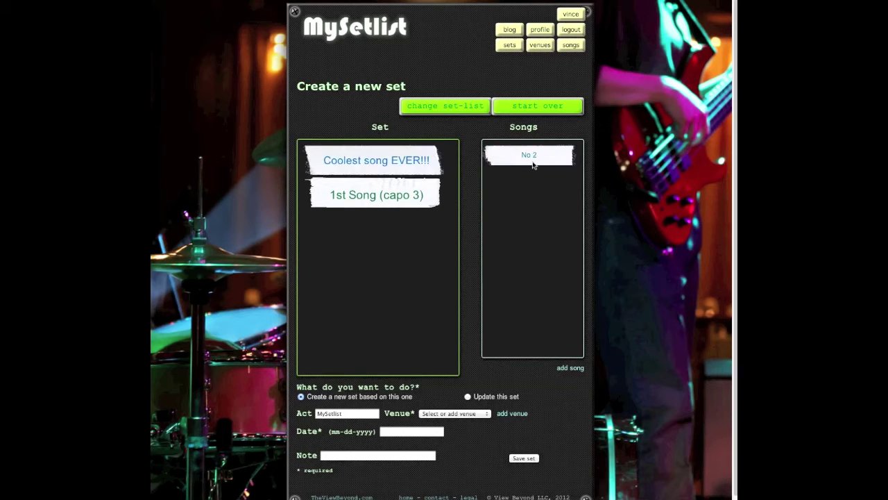
{"action": "left_click_drag", "start_coordinate": [533, 165], "coordinate": [389, 232]}
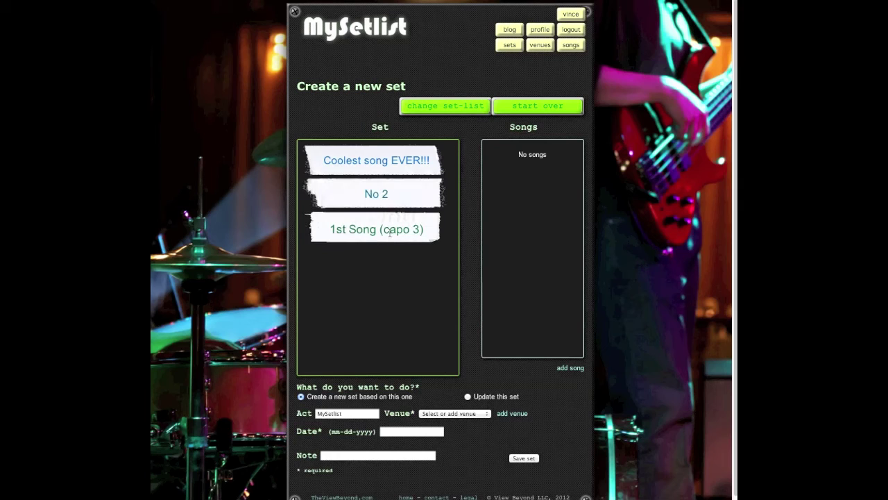
{"action": "left_click_drag", "start_coordinate": [397, 192], "coordinate": [395, 241]}
{"action": "left_click_drag", "start_coordinate": [388, 161], "coordinate": [387, 250]}
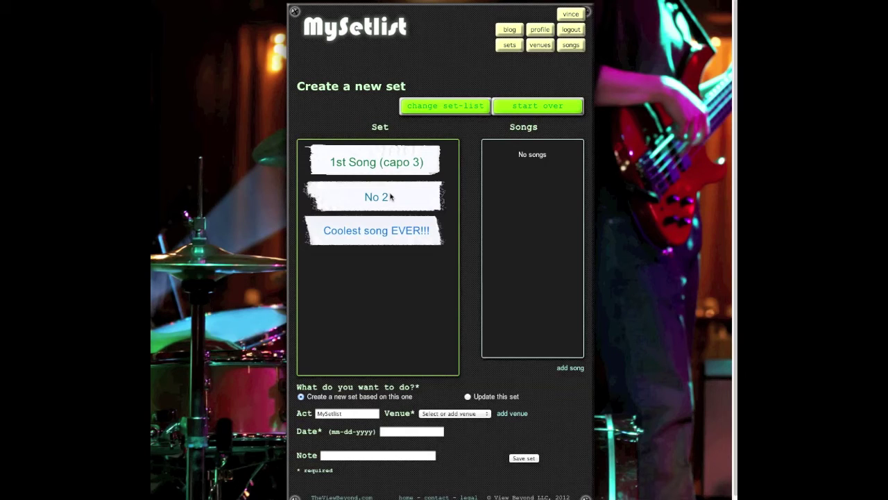
Save the set with venue The Dog and Bracket, date 12-25-2012 and the note "load-in at 9am".
{"action": "left_click", "coordinate": [402, 316]}
{"action": "left_click", "coordinate": [478, 414]}
{"action": "left_click", "coordinate": [450, 431]}
{"action": "left_click", "coordinate": [387, 432]}
{"action": "type", "text": "12-25-2012"}
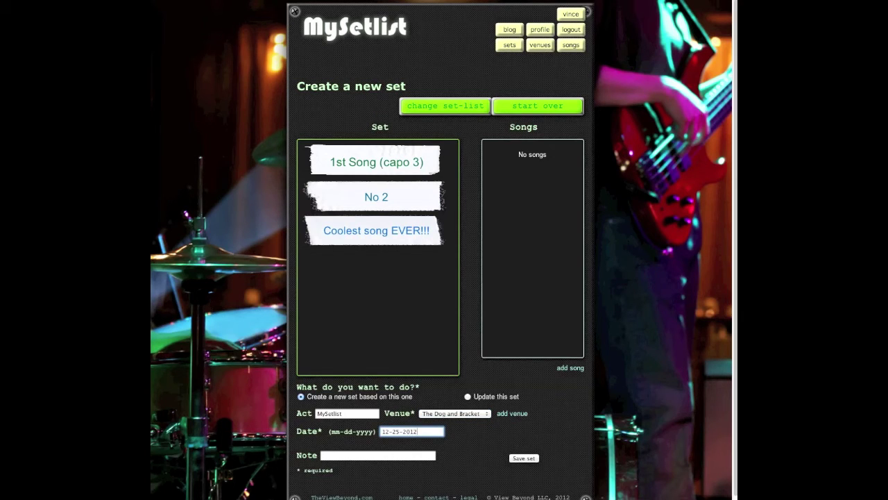
{"action": "left_click", "coordinate": [378, 456]}
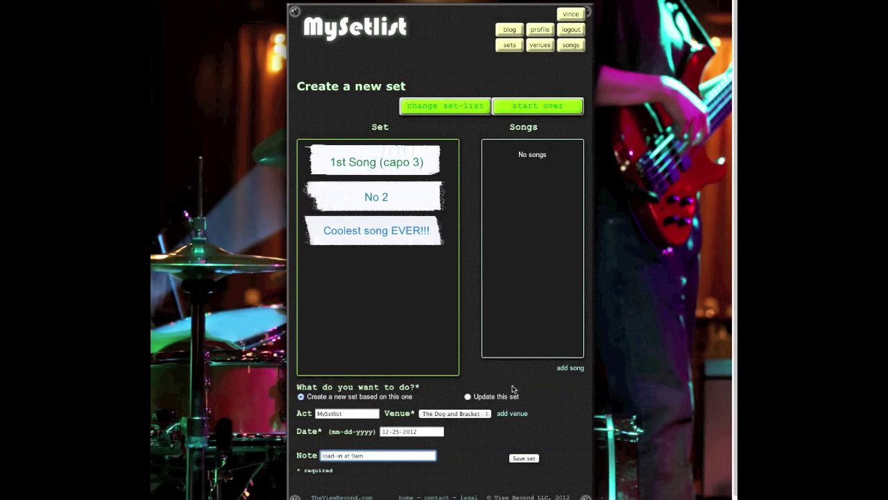
{"action": "left_click", "coordinate": [530, 460]}
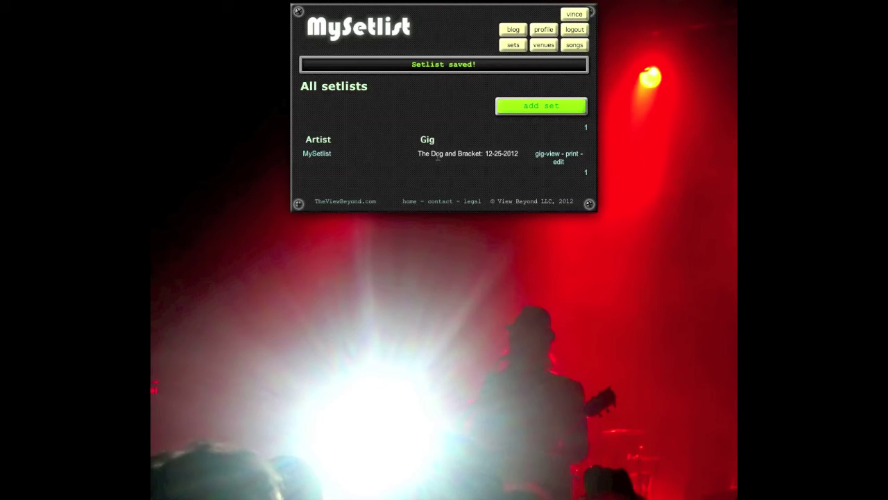
Open the 12-25-2012 set from the venue list and take the song No 2 out of it.
{"action": "left_click", "coordinate": [545, 46]}
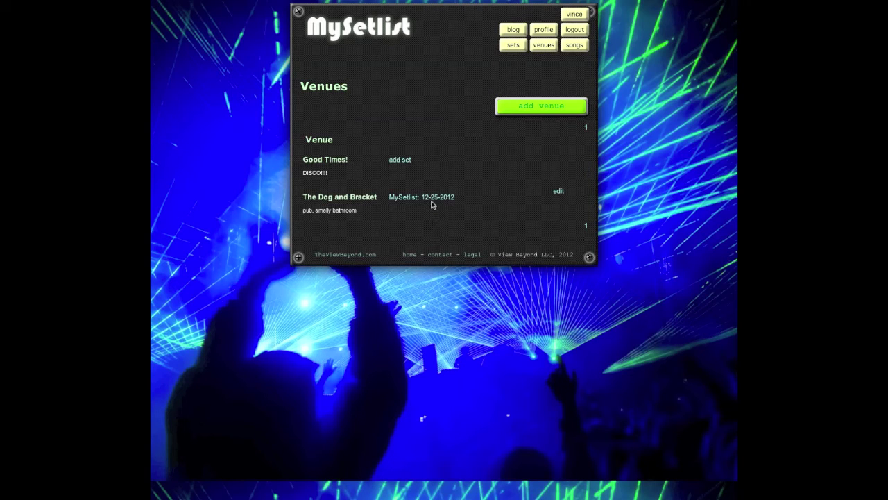
{"action": "left_click", "coordinate": [432, 198]}
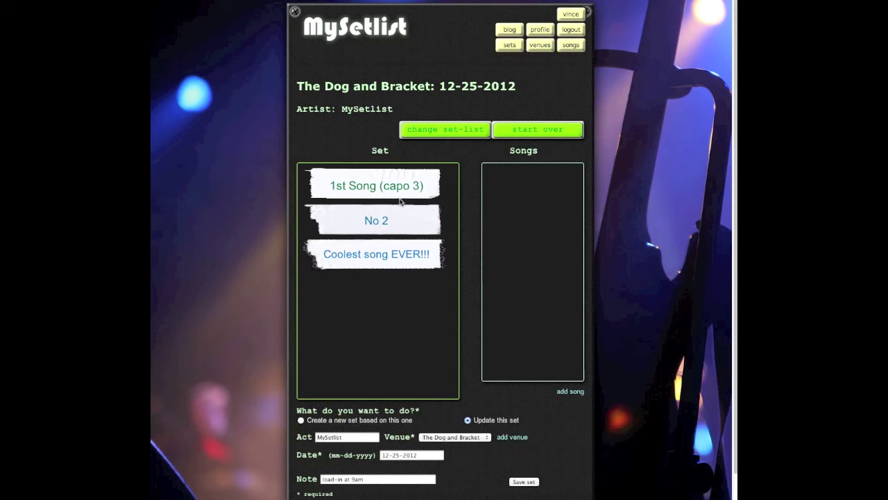
{"action": "left_click_drag", "start_coordinate": [380, 220], "coordinate": [559, 194]}
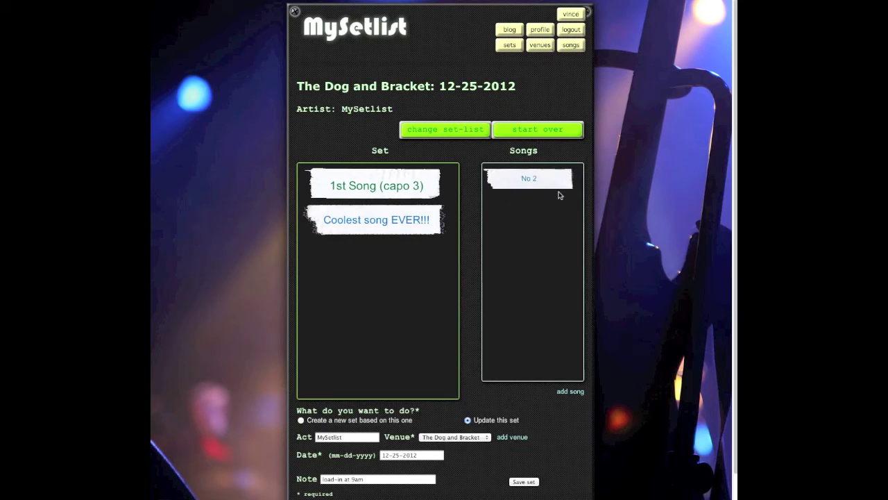
Save it as a new set based on this one, dated 10-10-2012 with the note "load-in at 11am".
{"action": "left_click", "coordinate": [301, 420]}
{"action": "double_click", "coordinate": [391, 455]}
{"action": "triple_click", "coordinate": [391, 455]}
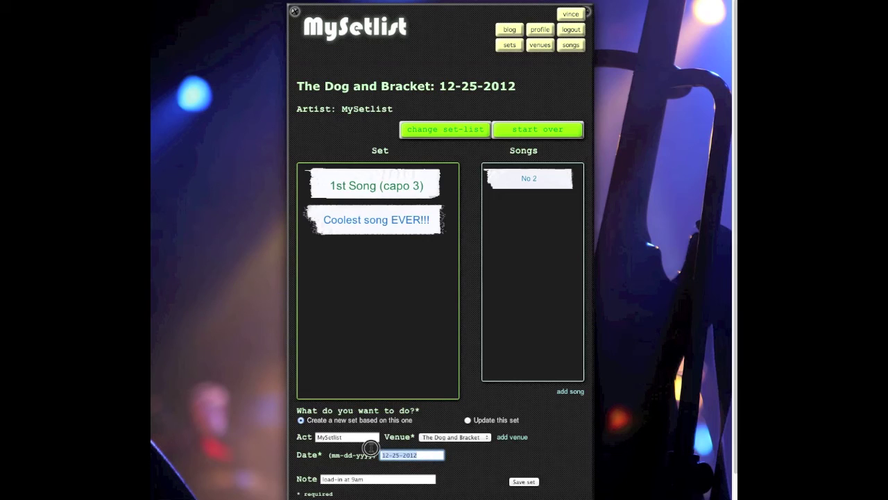
{"action": "type", "text": "10-10-2"}
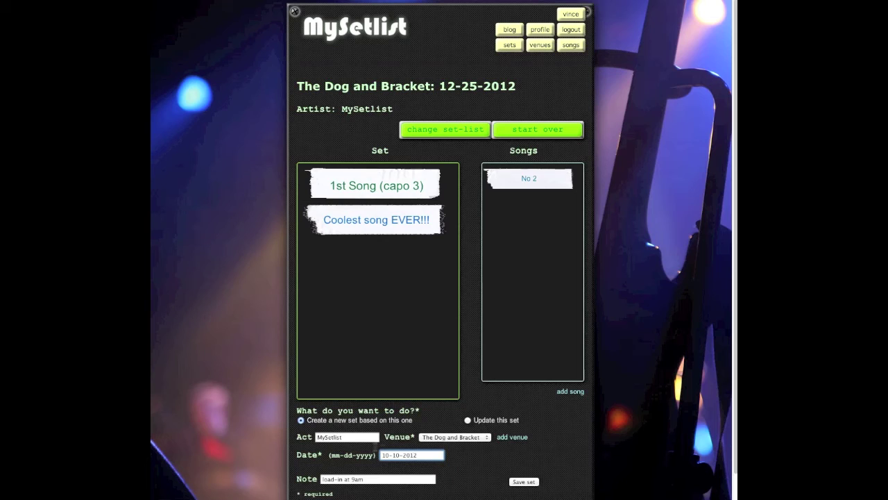
{"action": "left_click", "coordinate": [353, 479]}
{"action": "double_click", "coordinate": [353, 479]}
{"action": "type", "text": "11"}
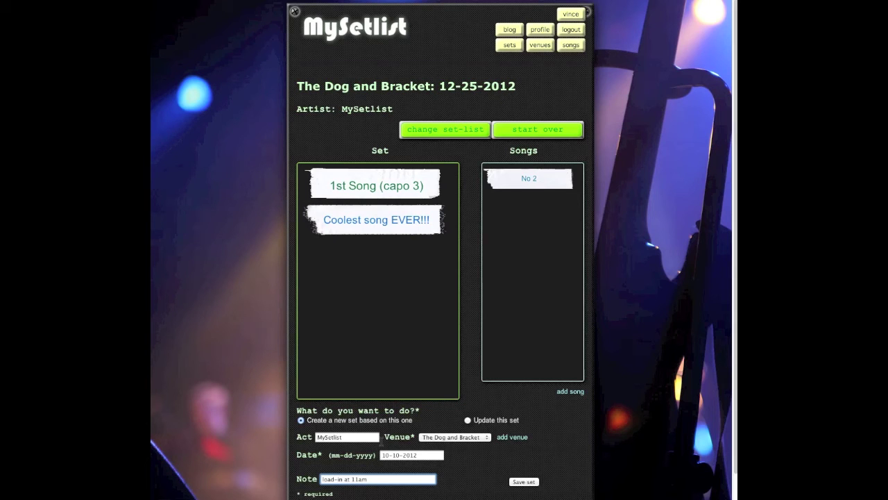
{"action": "left_click", "coordinate": [528, 481]}
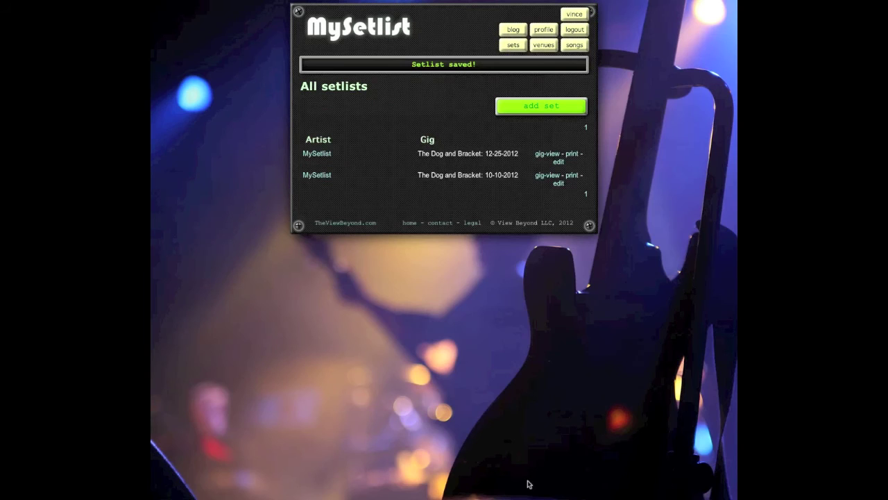
Open the 10-10-2012 set from the venue list, insert No 2 between its two songs, and save it as an update of this set.
{"action": "left_click", "coordinate": [543, 45]}
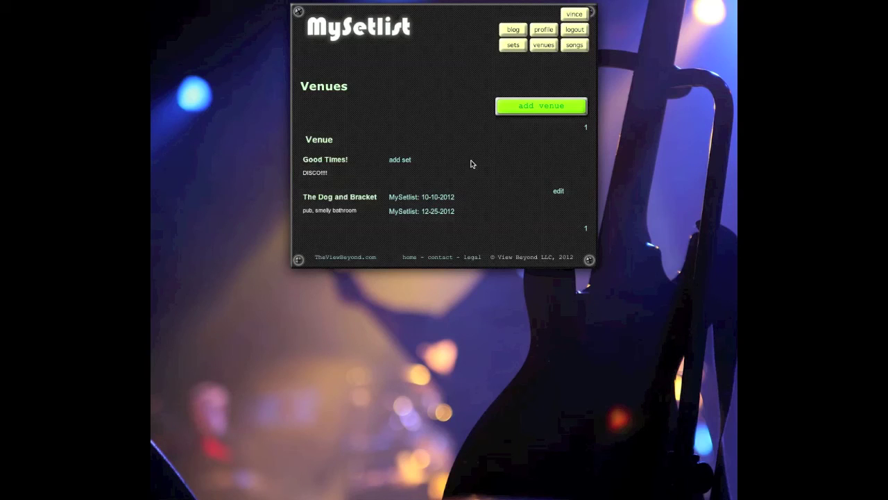
{"action": "left_click", "coordinate": [431, 195]}
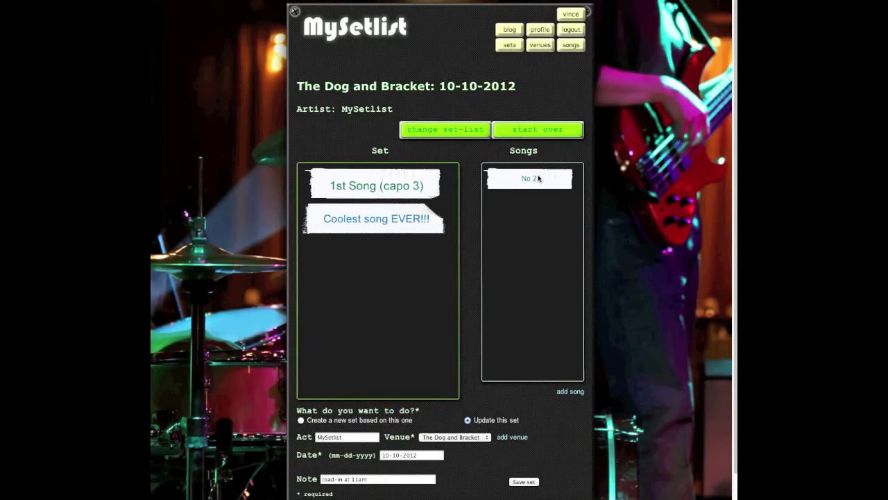
{"action": "left_click_drag", "start_coordinate": [513, 179], "coordinate": [386, 203]}
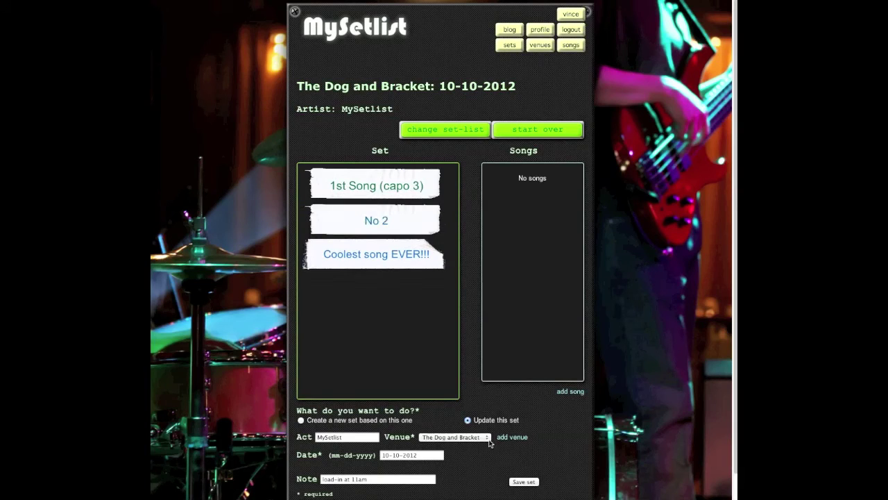
{"action": "left_click", "coordinate": [470, 420]}
{"action": "left_click", "coordinate": [525, 482]}
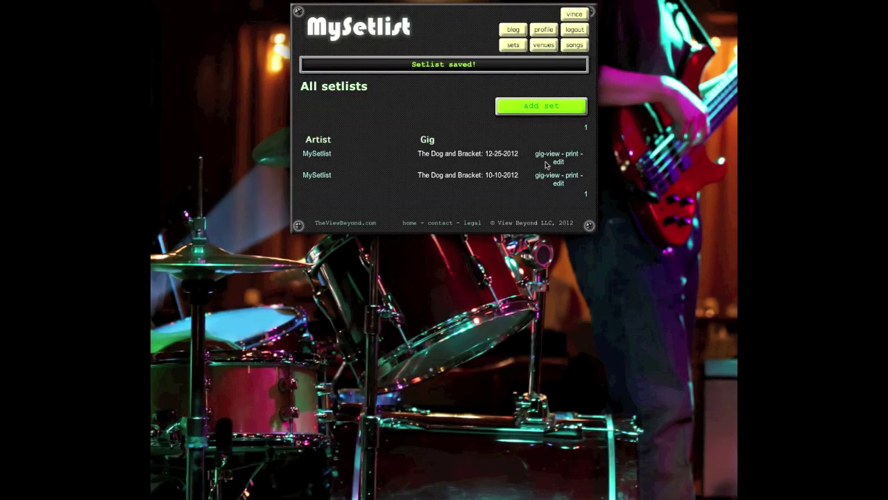
Open the 10-10-2012 set from the setlist overview and choose to change the set-list.
{"action": "left_click", "coordinate": [324, 176]}
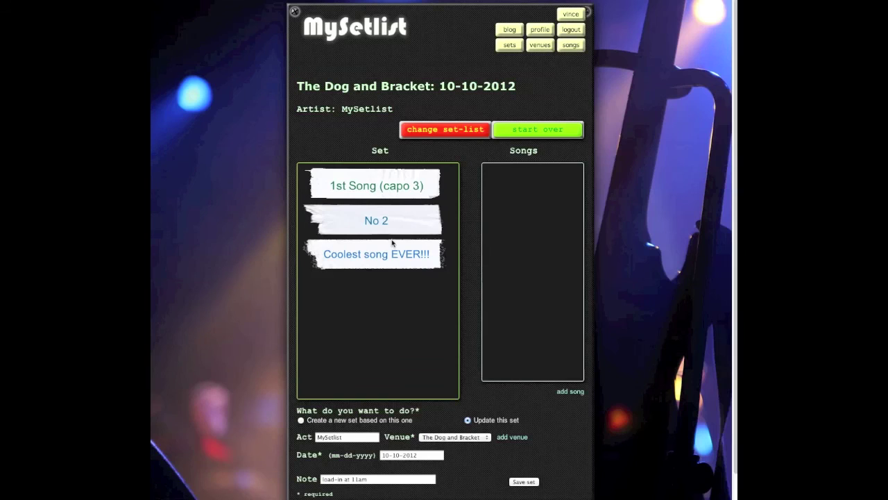
{"action": "left_click", "coordinate": [441, 131]}
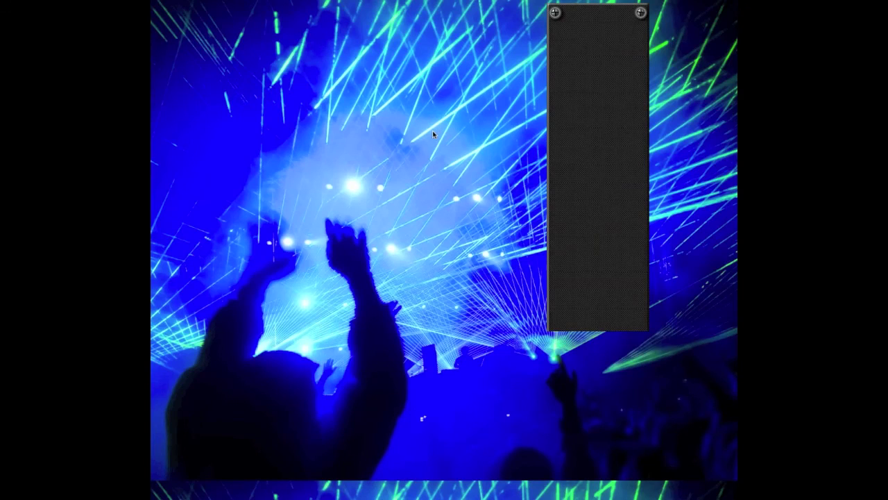